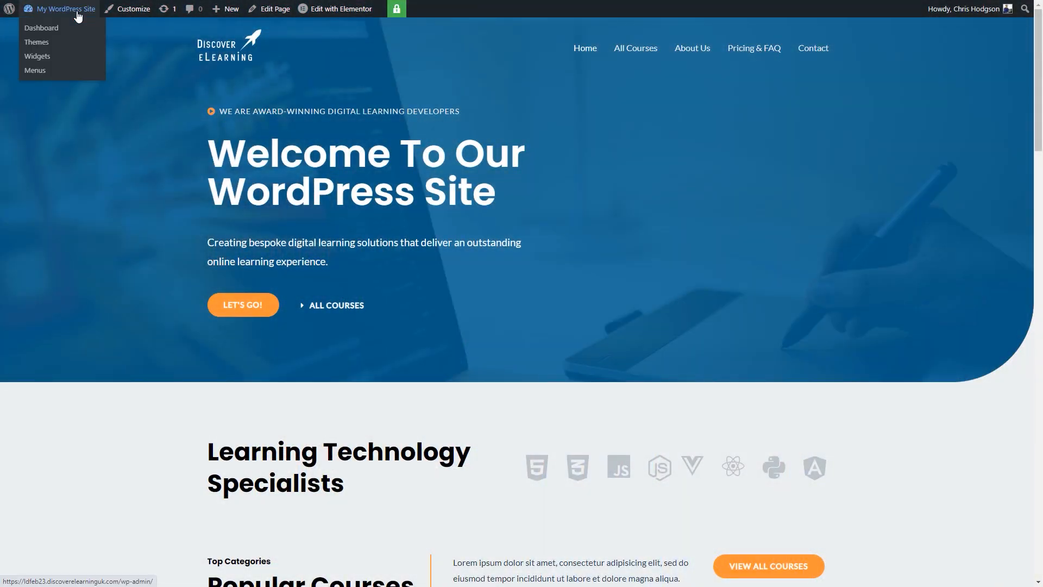
- Open the Manage Content page of Tin Canny Reporting from the site's admin dashboard
click(78, 17)
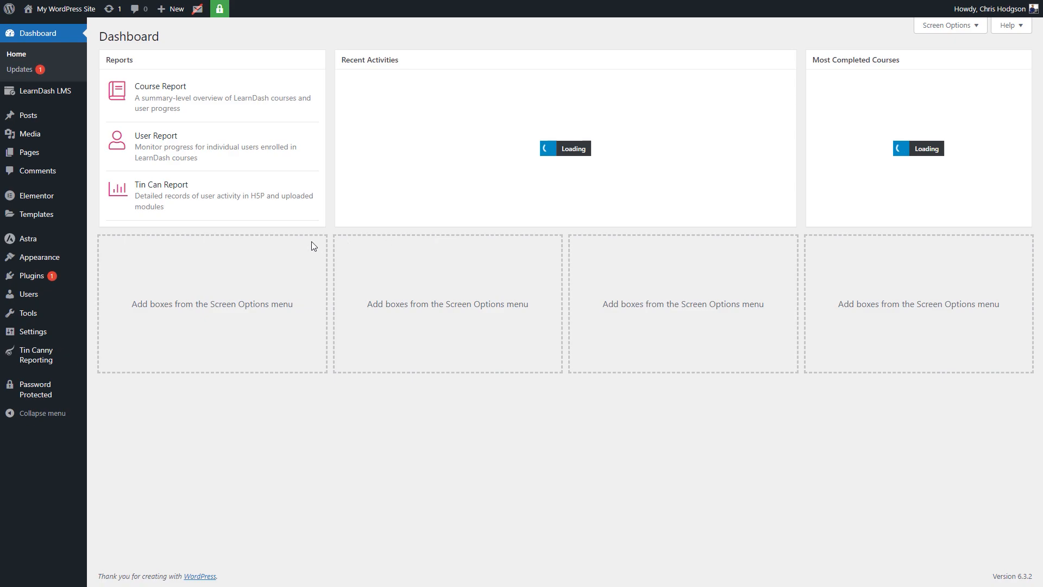
mouse_move(66, 97)
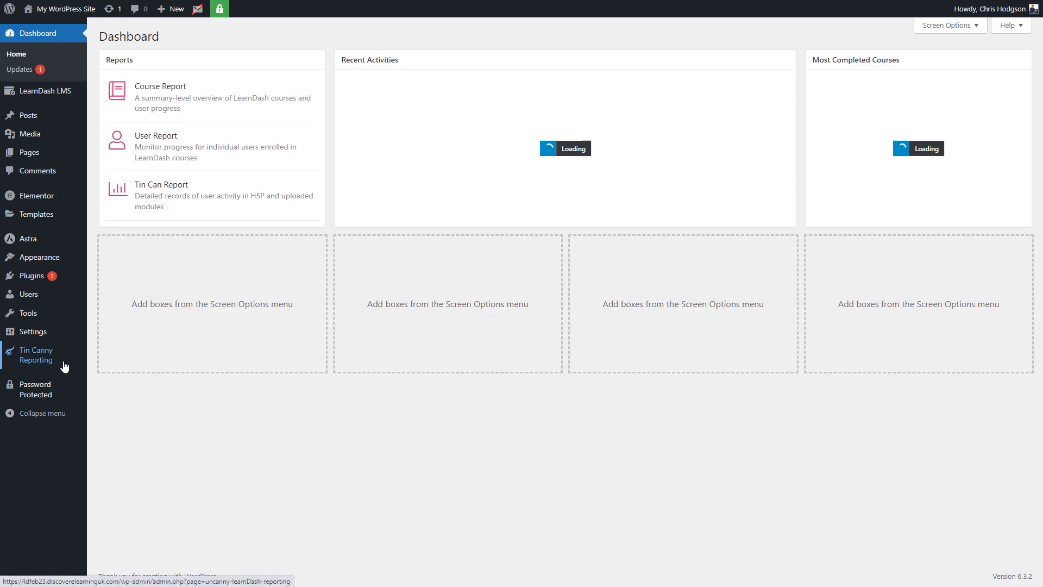
mouse_move(64, 367)
click(129, 369)
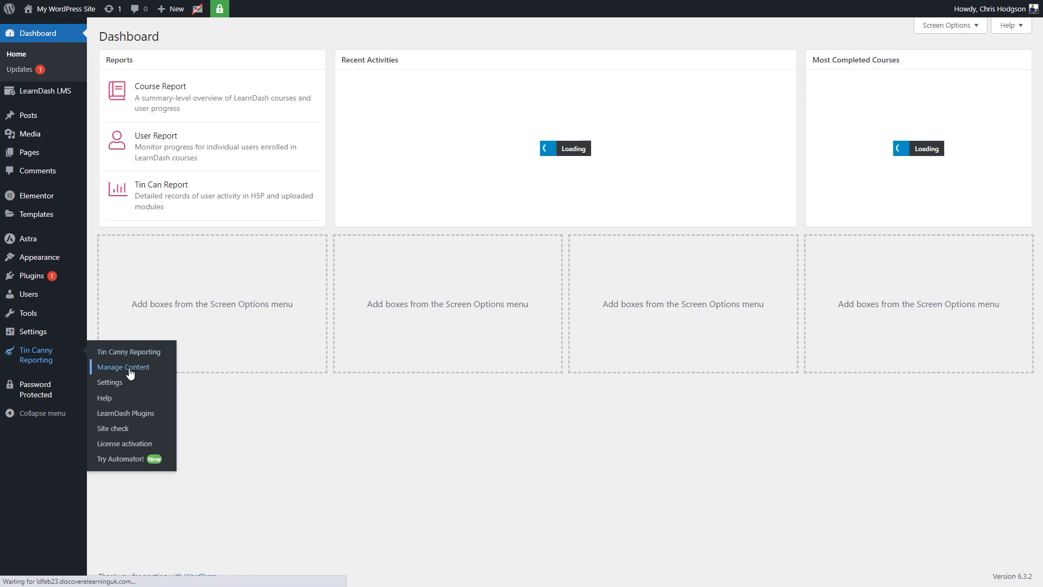
click(144, 108)
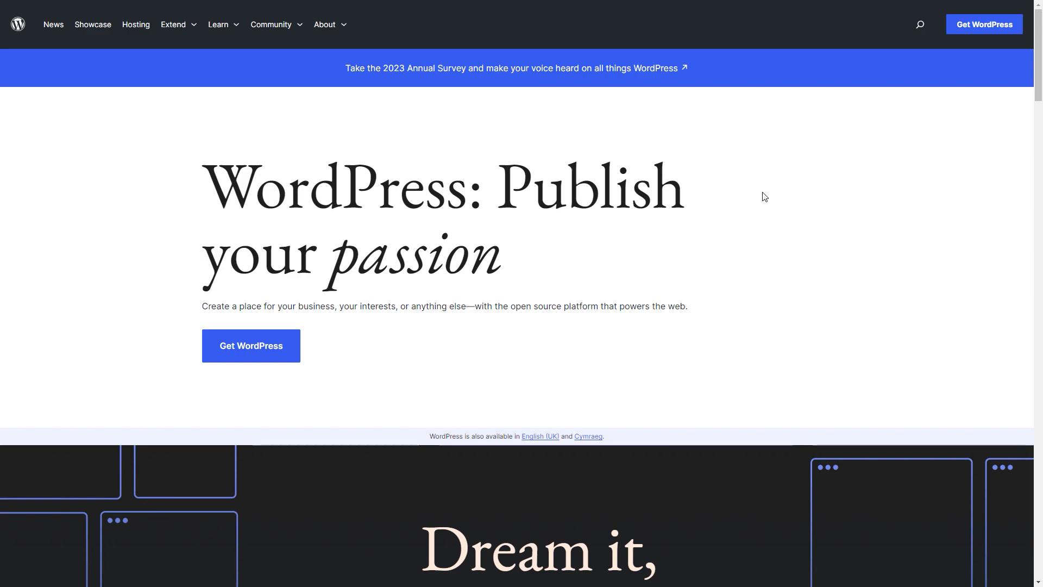
- Browse the WordPress download page, the LearnDash home page and the LearnDash Social Media Marketing demo course
click(966, 30)
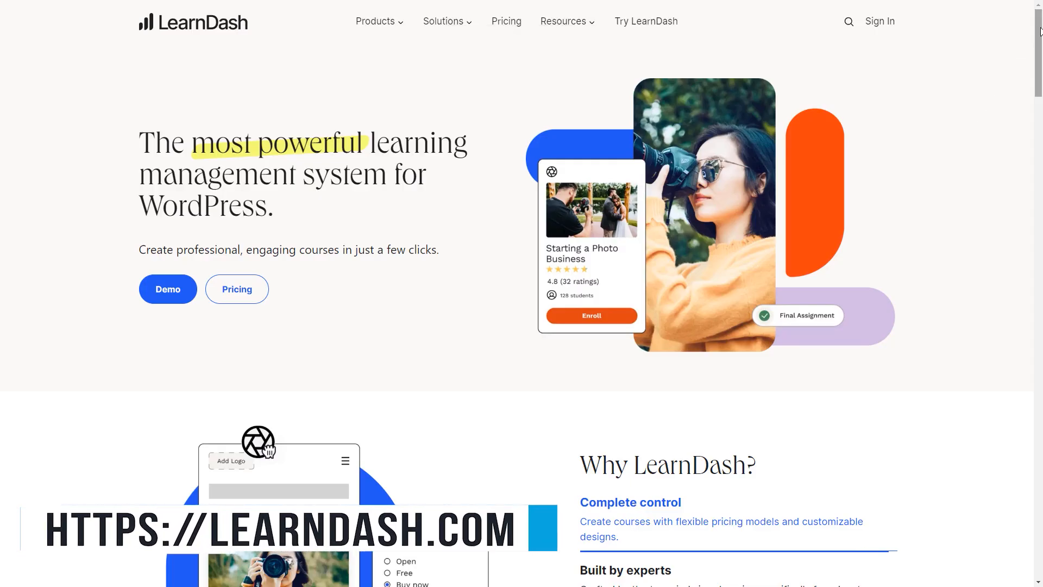
drag(1039, 48, 1040, 140)
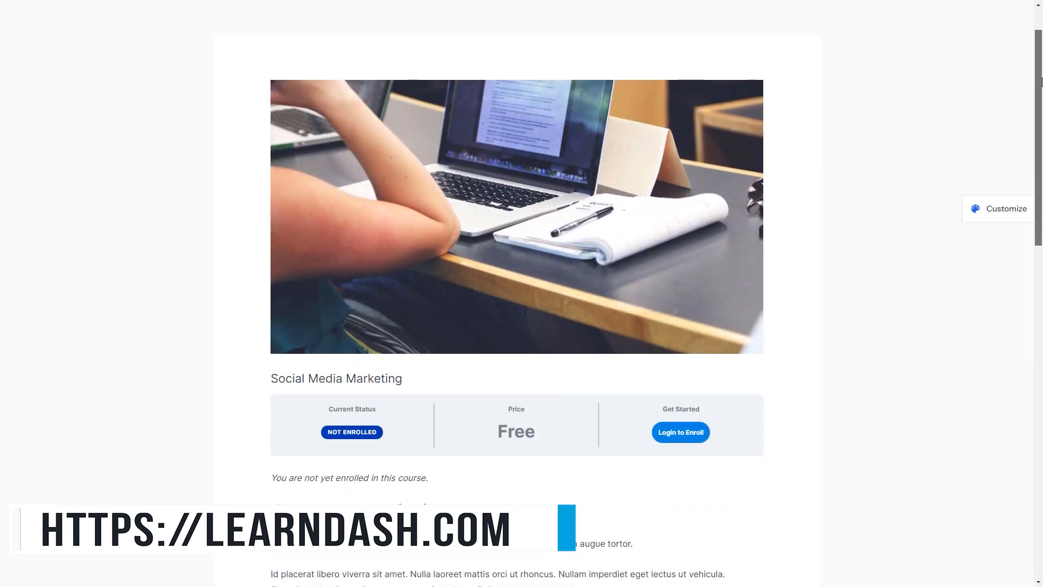
drag(1040, 84, 1033, 296)
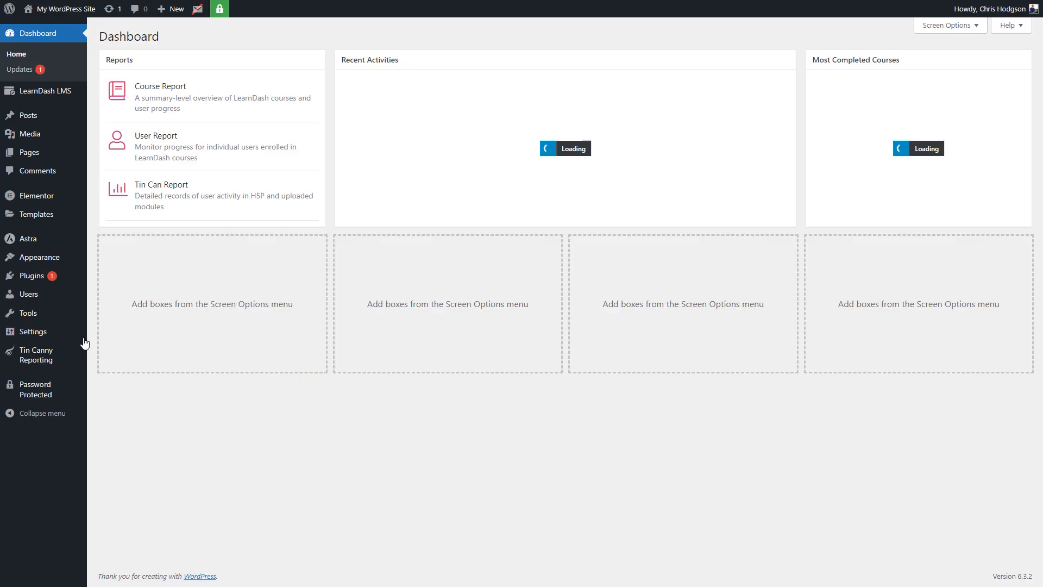
- Open the eLM Toolkit settings on the WordPress site and paste the OpenAI secret key into its field
mouse_move(53, 334)
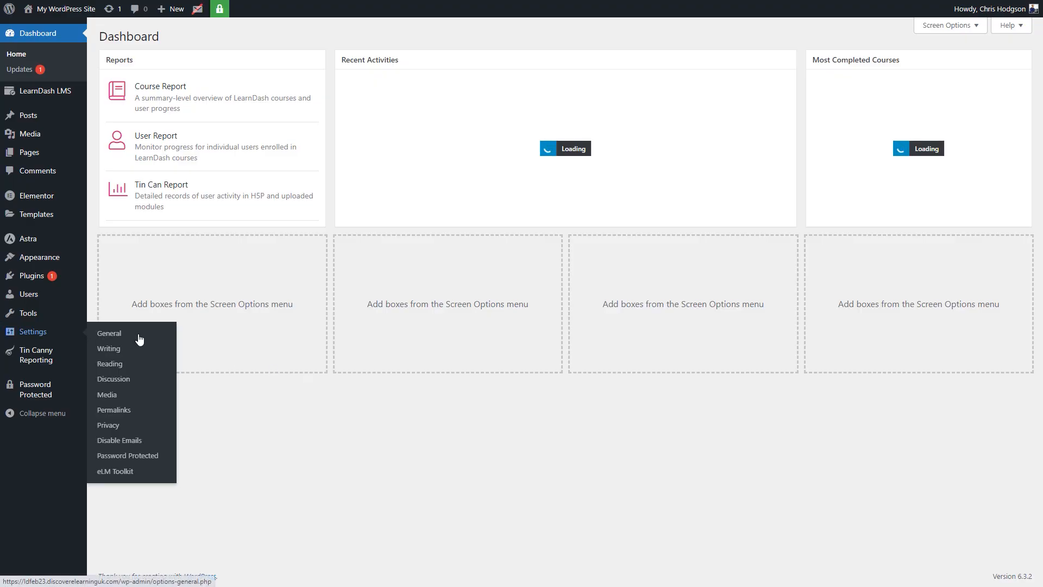
click(130, 471)
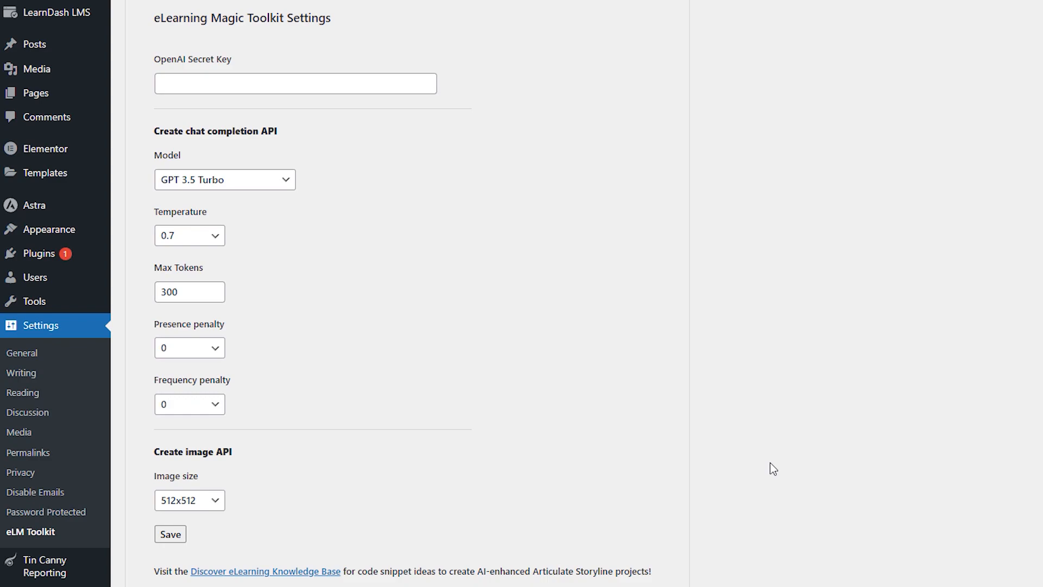
click(346, 81)
key(ctrl+v)
click(473, 93)
click(405, 79)
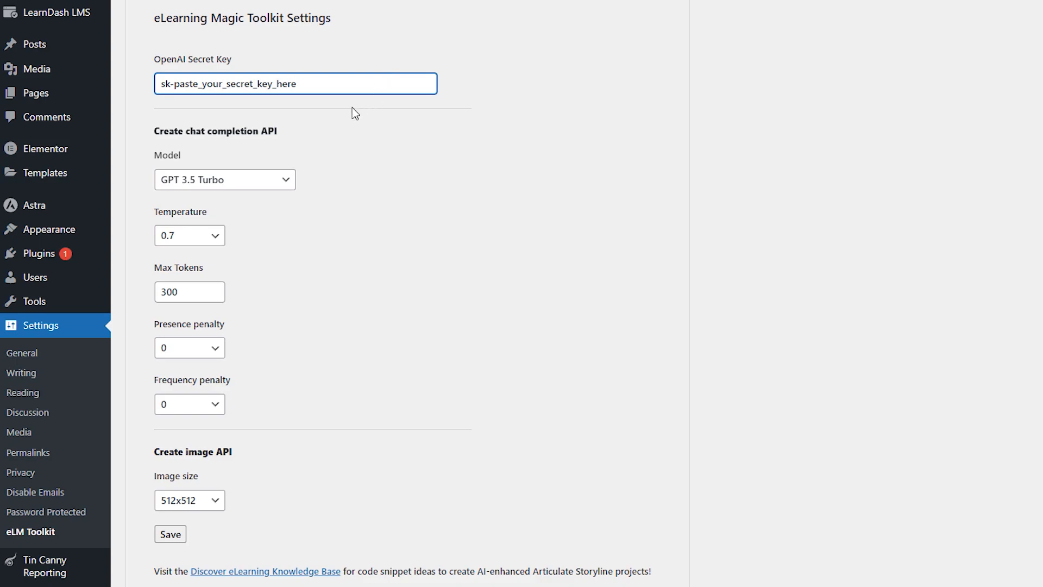
click(334, 112)
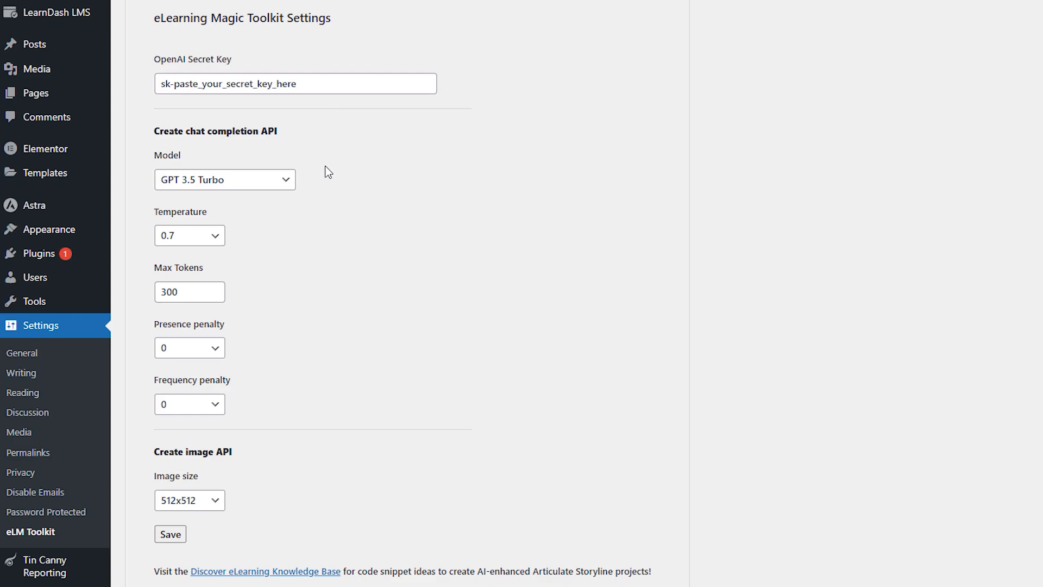
- Choose GPT 3.5 Turbo as the chat completion model and set the maximum tokens to 100
click(287, 183)
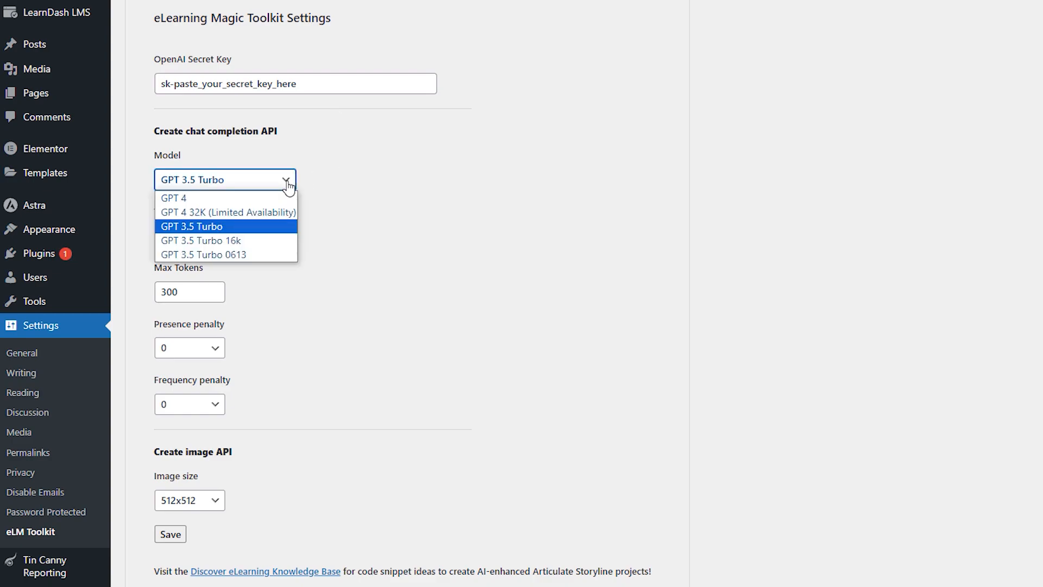
click(268, 228)
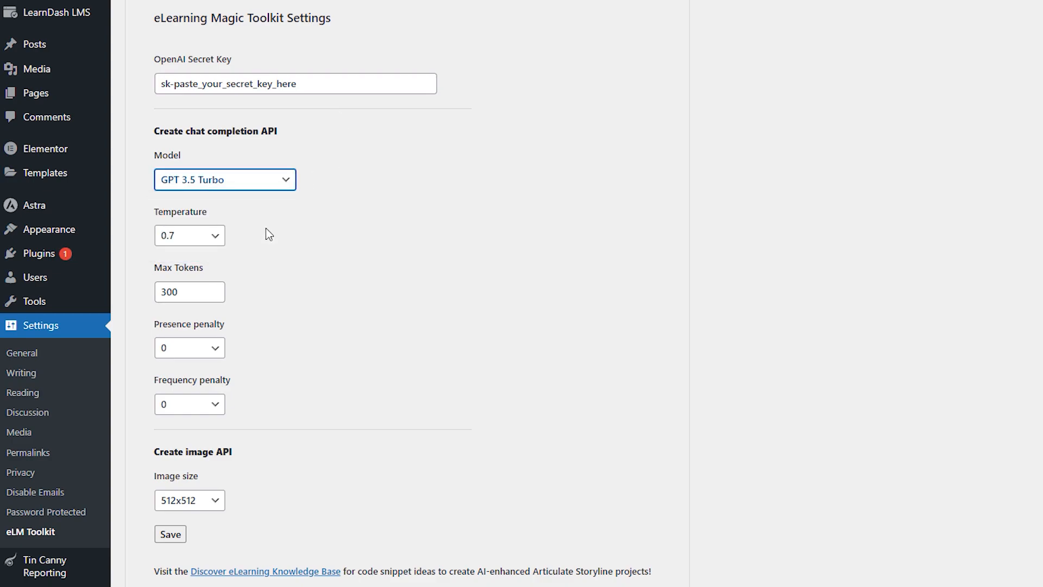
click(193, 296)
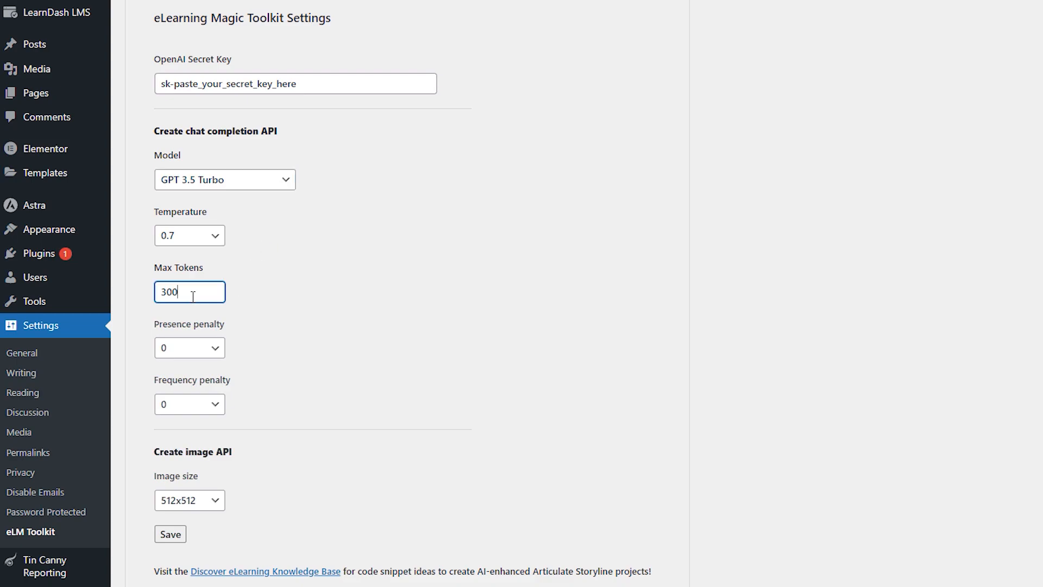
double_click(193, 295)
text(100)
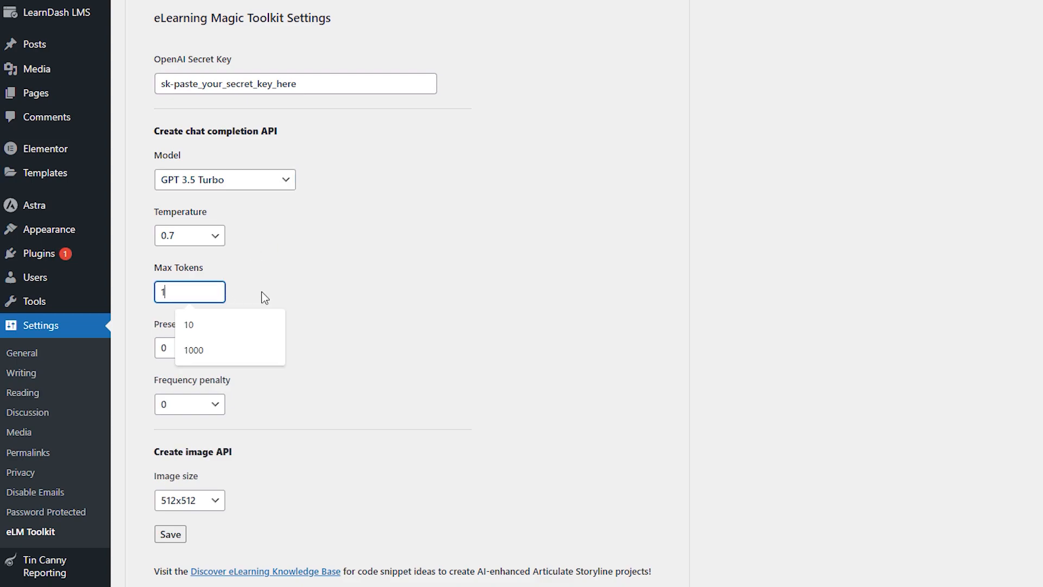
text(00)
click(262, 292)
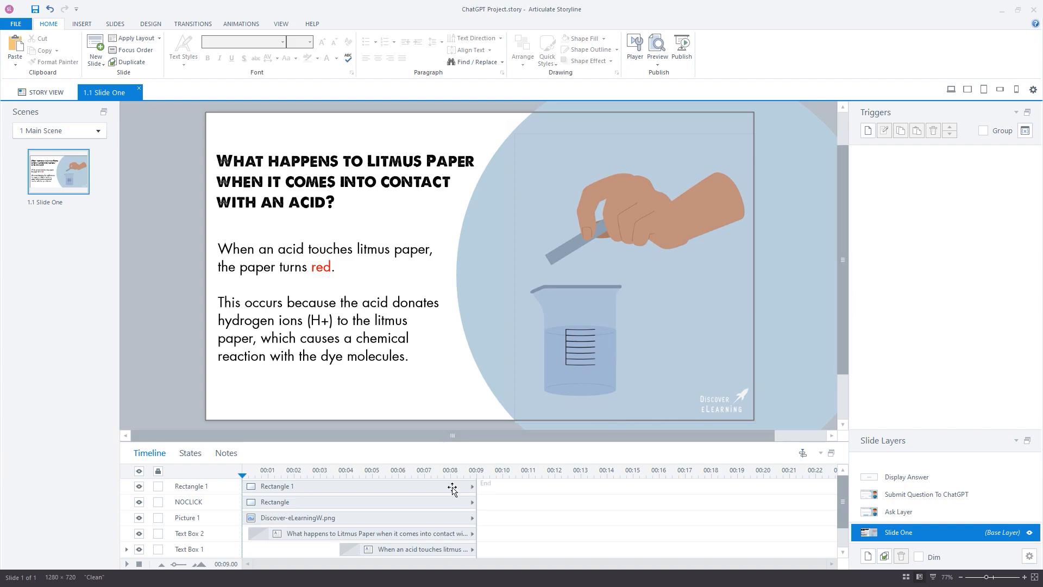
- In Articulate Storyline, paste the Ask! button group into the upper-right corner of the Slide One base layer
click(370, 502)
key(ctrl+v)
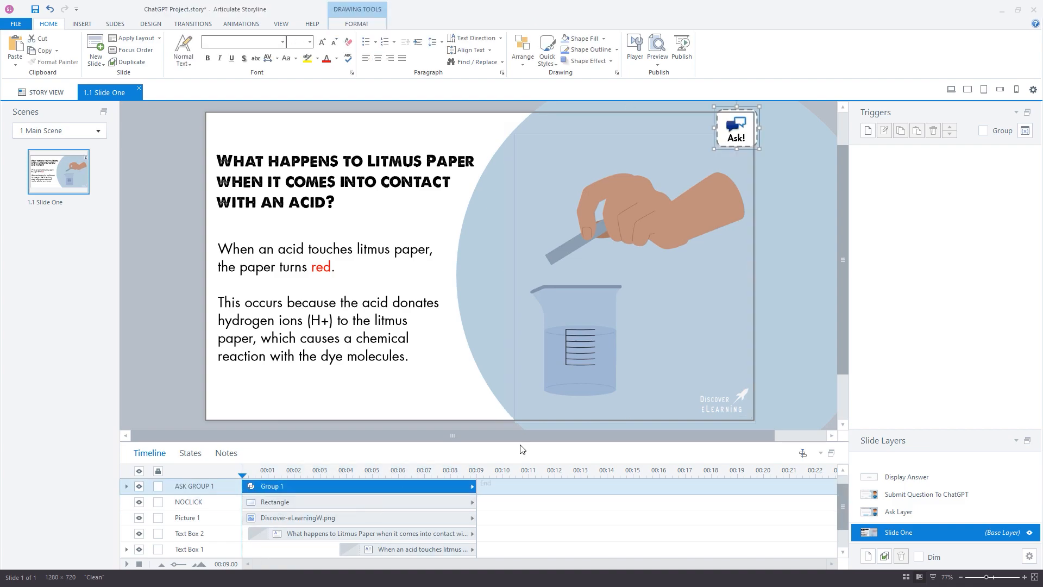
click(831, 115)
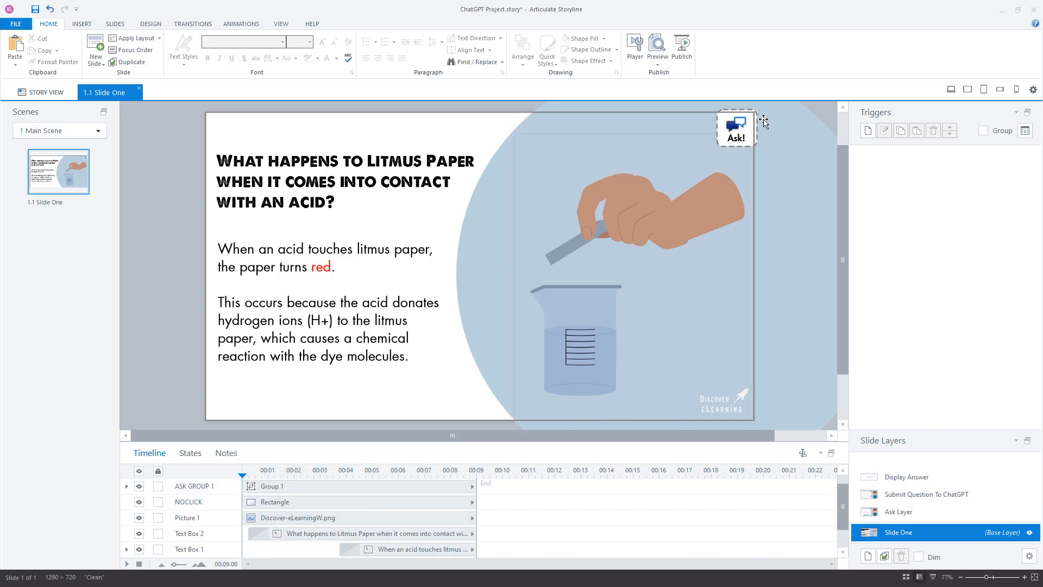
- Start a new trigger on the Slide One base layer and change its action type
click(868, 131)
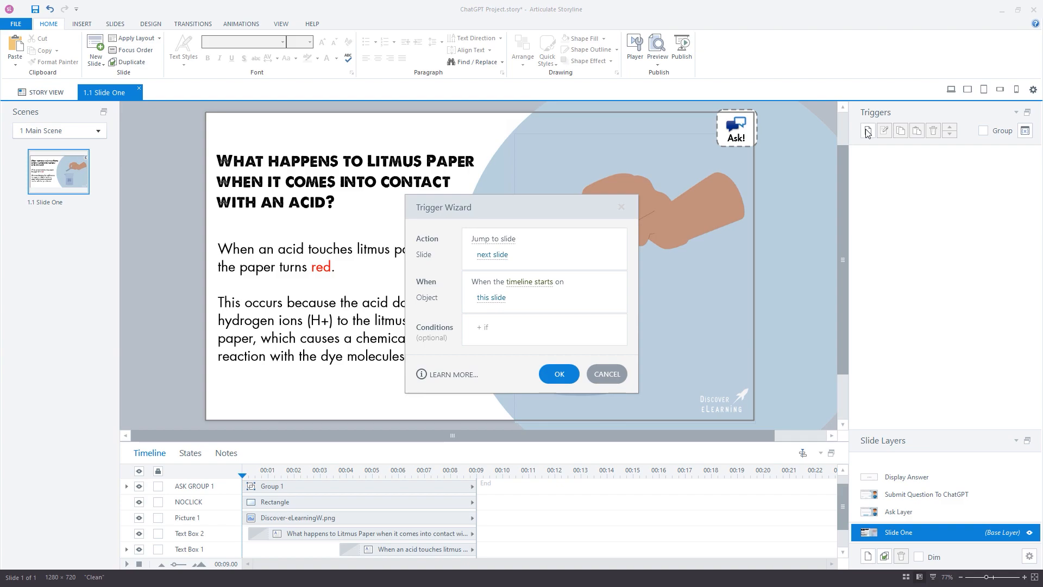
click(508, 240)
click(508, 301)
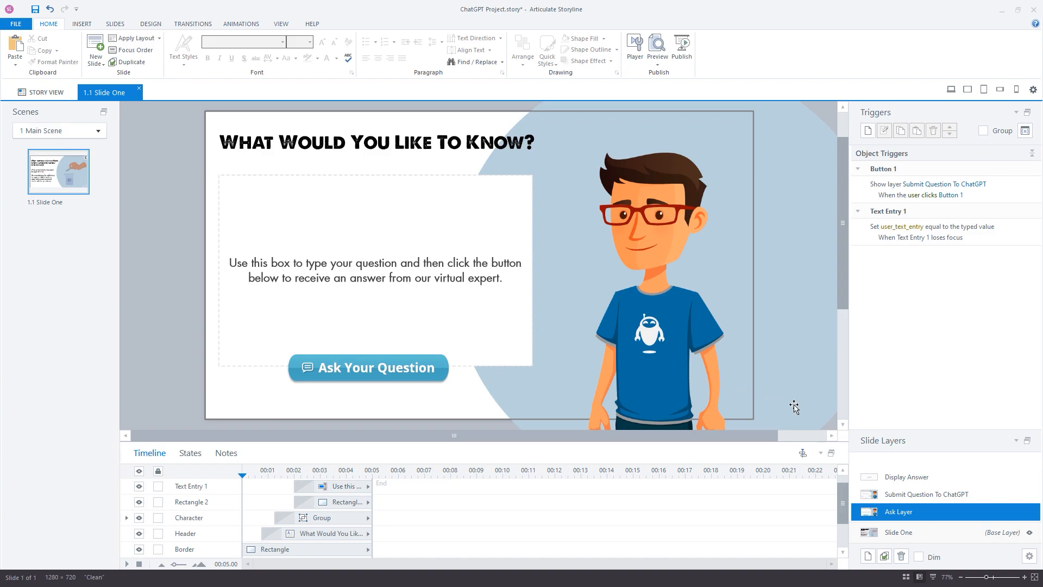
- Show the Submit Question To ChatGPT layer behind the Display Answer layer and review the project variables
click(957, 478)
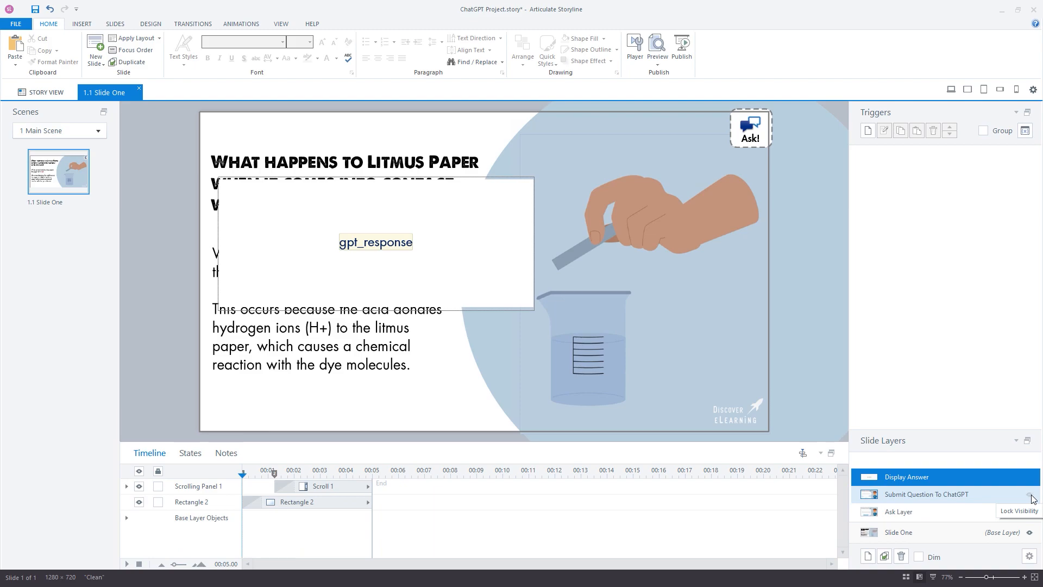
click(1029, 495)
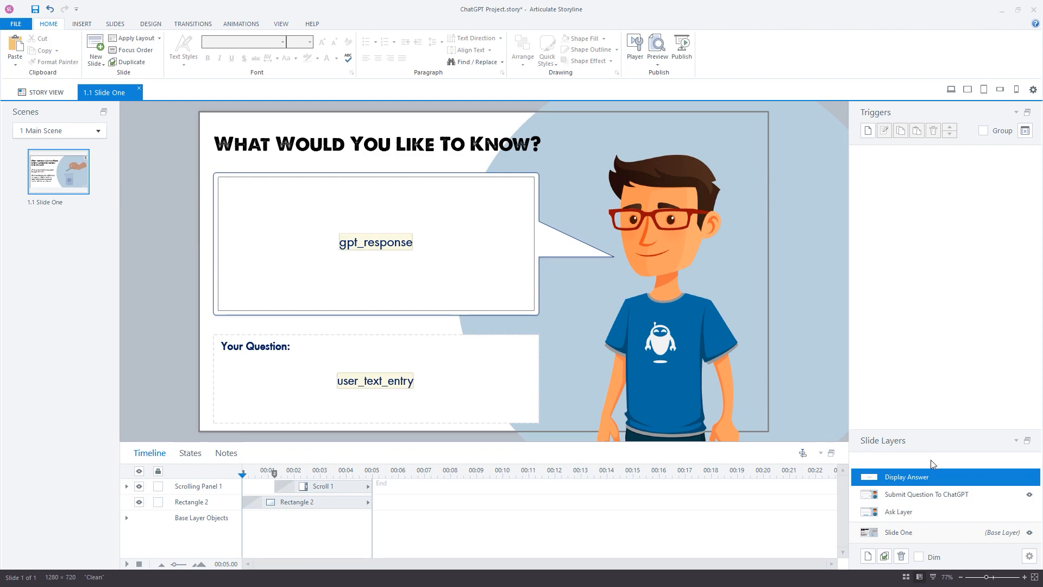
click(1025, 131)
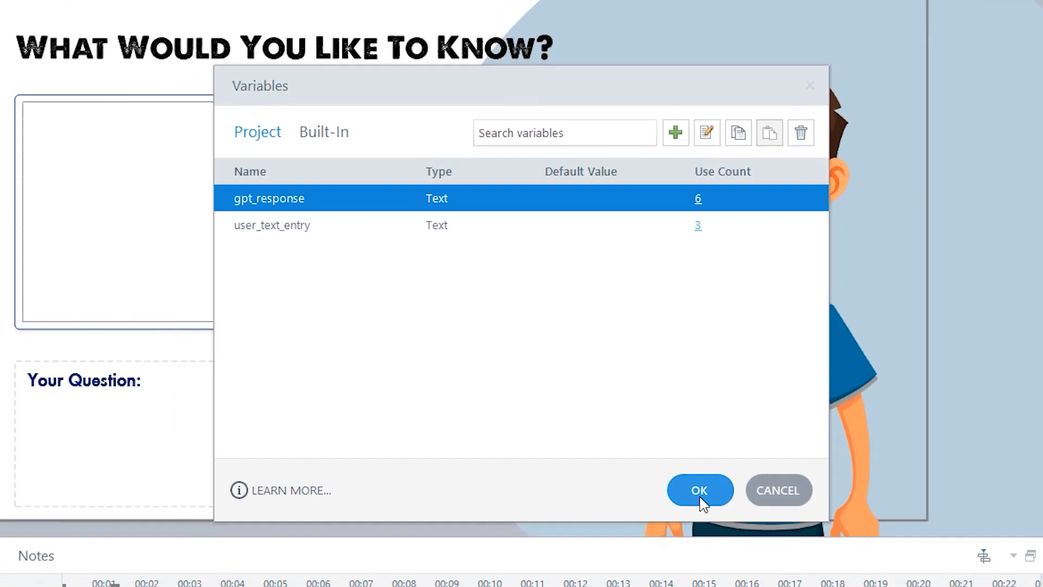
click(803, 585)
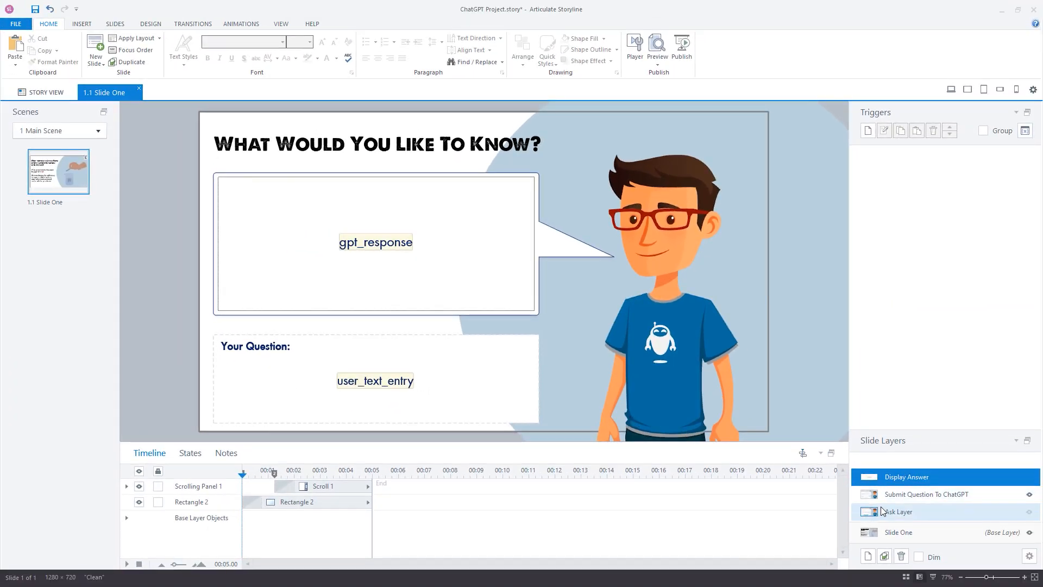
- Set up a new Execute JavaScript trigger on the Submit Question To ChatGPT layer
click(907, 502)
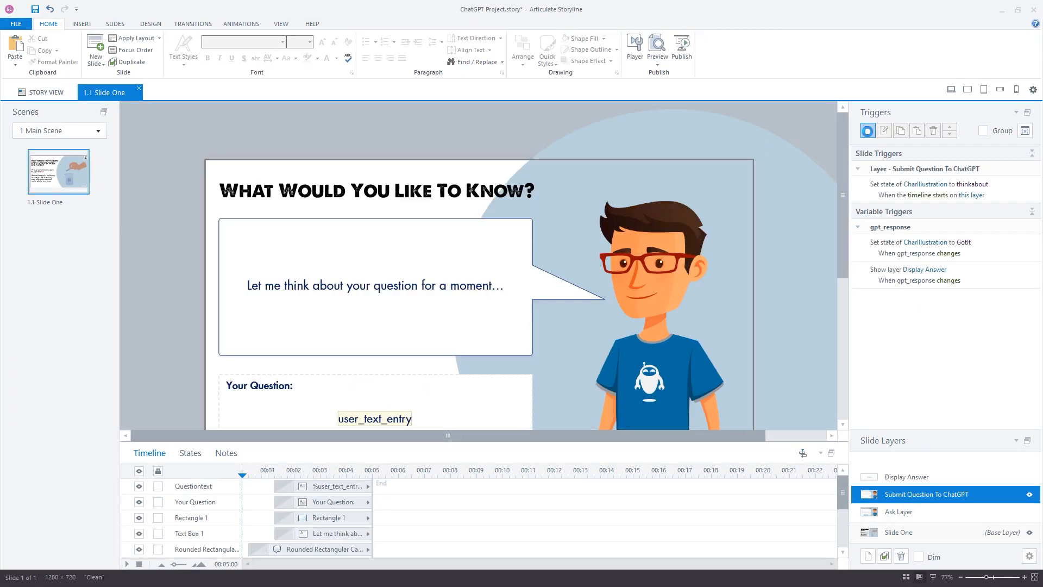
click(867, 131)
click(498, 257)
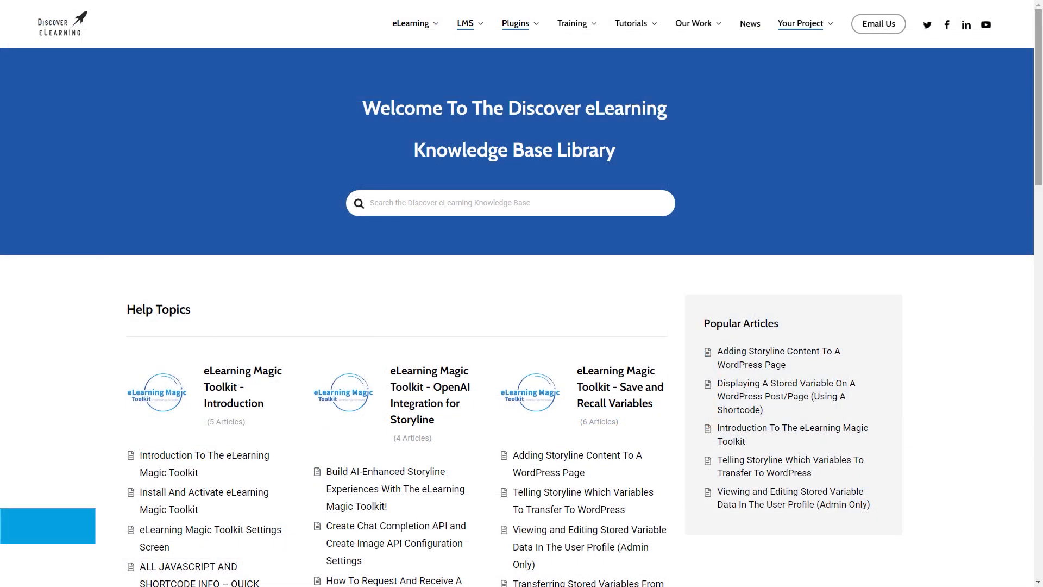
- Open the Discover eLearning knowledge base's JavaScript and shortcode quick-access article and select the code for a single ChatGPT question and response
scroll(522, 293, down, 3)
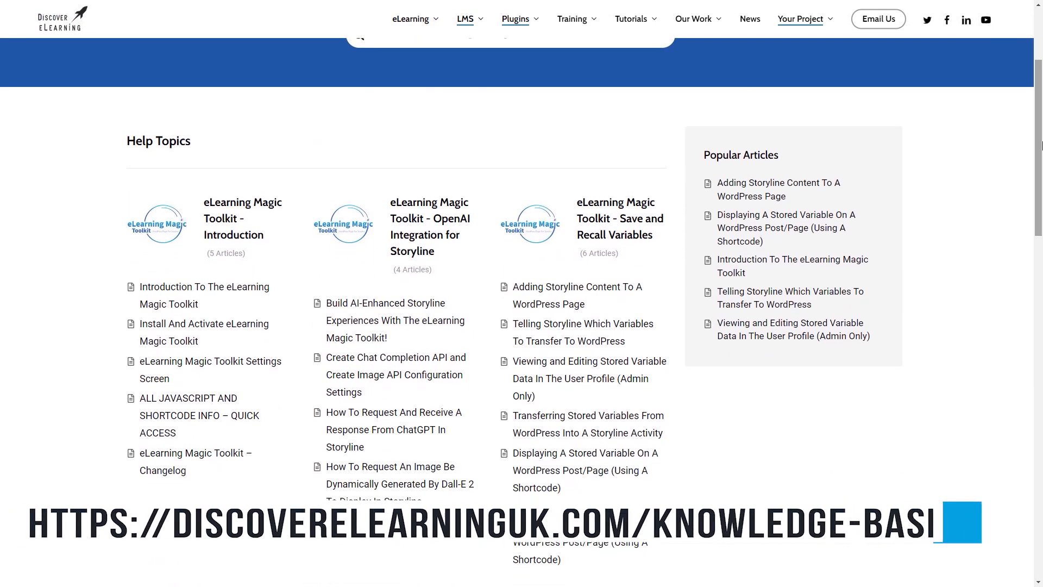
click(201, 404)
drag(1040, 51, 1040, 205)
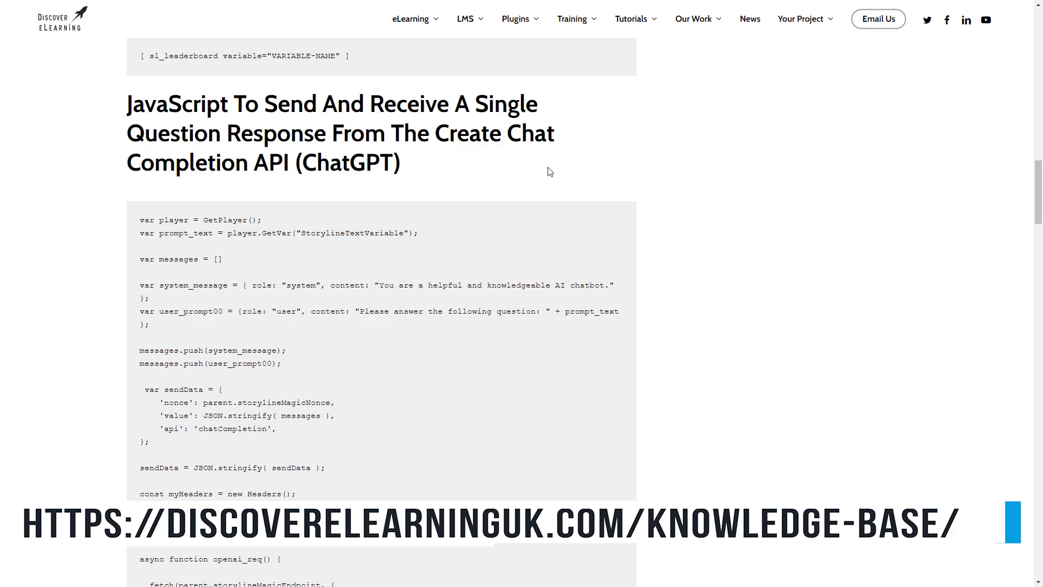
drag(140, 219, 308, 239)
drag(308, 239, 308, 242)
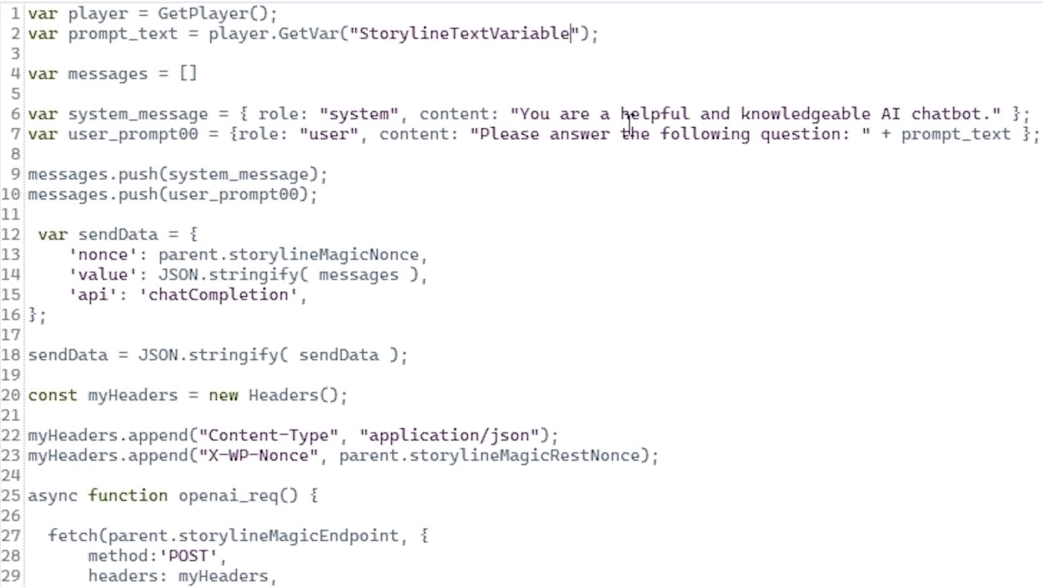
- Replace the placeholder variable name in the script's player.GetVar call with user_text_entry
key(BackSpace)
key(BackSpace)
key(BackSpace)
key(BackSpace)
key(BackSpace)
key(BackSpace)
key(BackSpace)
key(BackSpace)
key(BackSpace)
key(BackSpace)
key(BackSpace)
key(BackSpace)
key(BackSpace)
key(BackSpace)
key(BackSpace)
key(BackSpace)
key(BackSpace)
key(BackSpace)
key(BackSpace)
key(BackSpace)
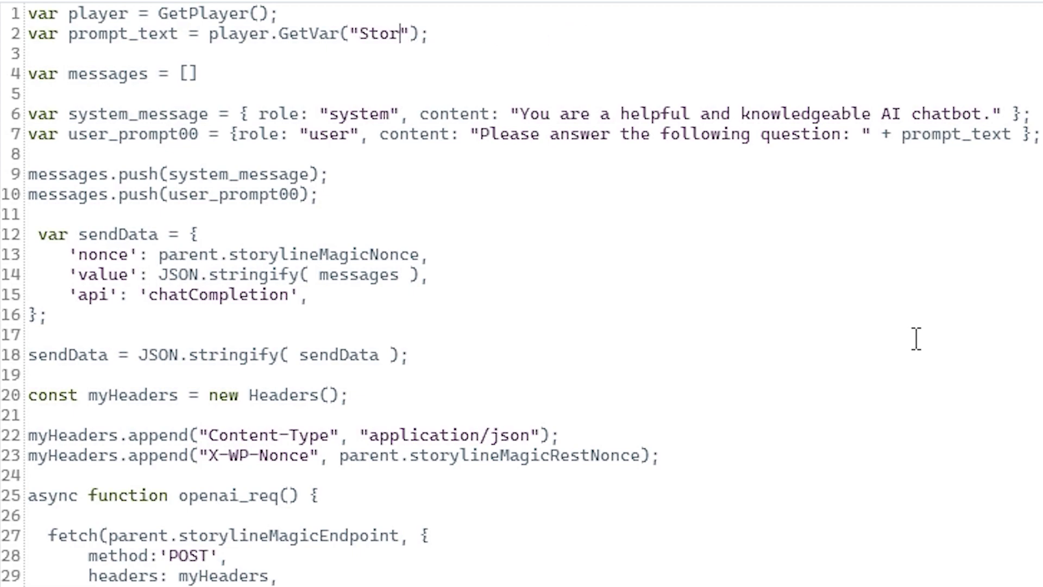
text(user_text)
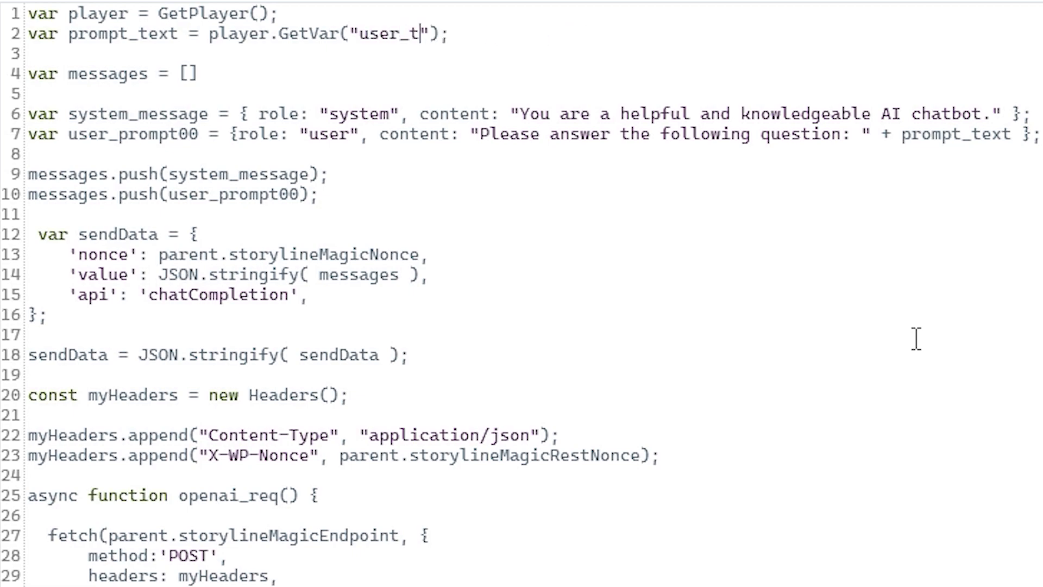
text(_entry)
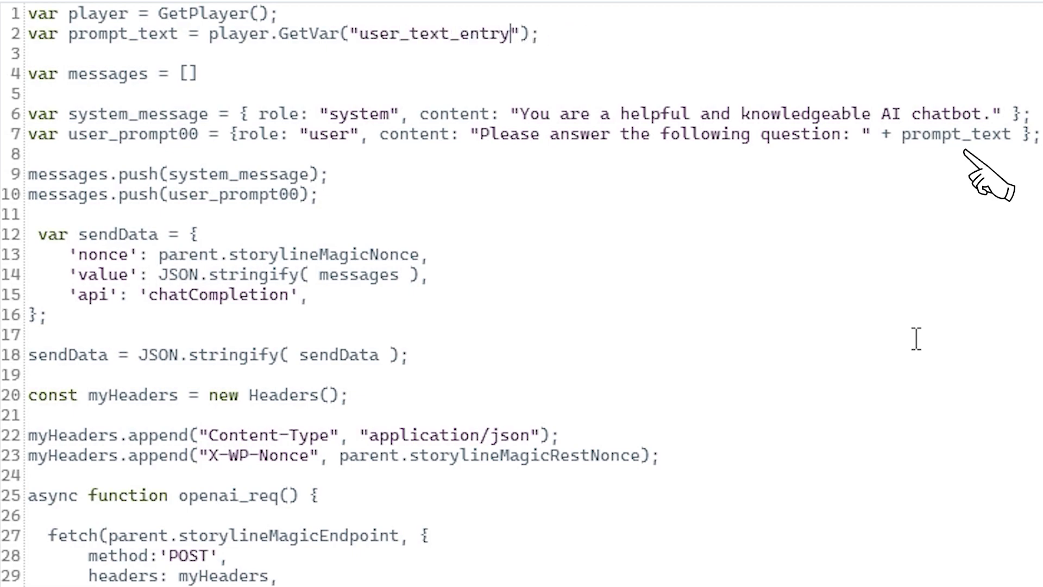
- Replace the variable name in the script's player.SetVar call with gpt_response
scroll(918, 488, down, 5)
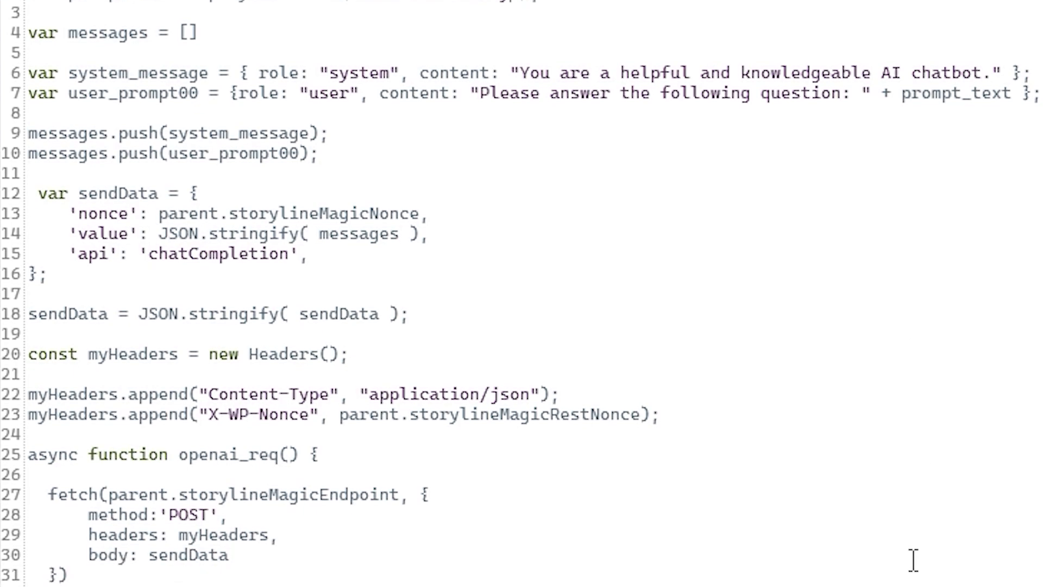
drag(530, 496, 261, 247)
text(gpt_re)
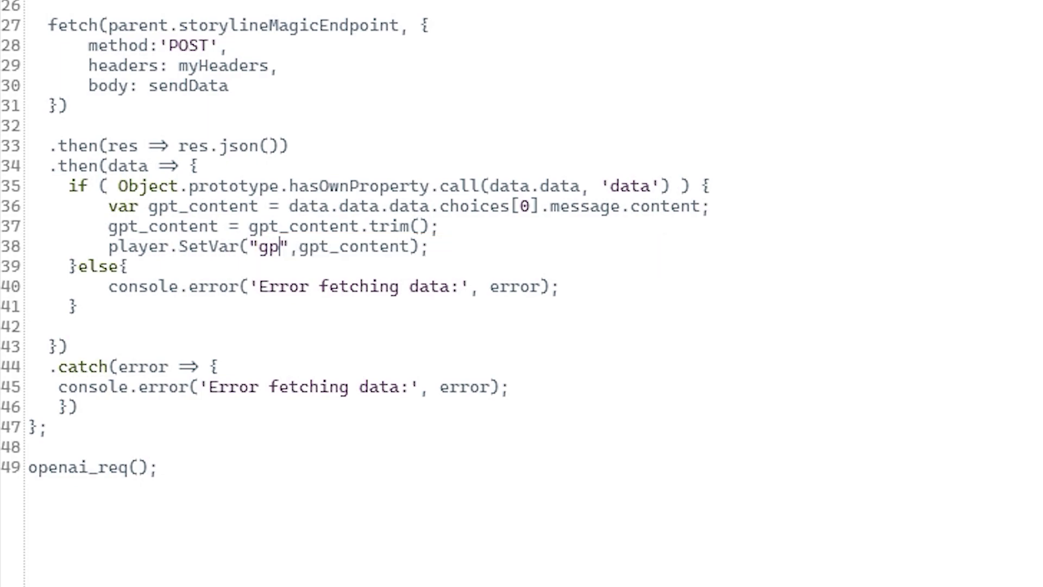
text(sponse)
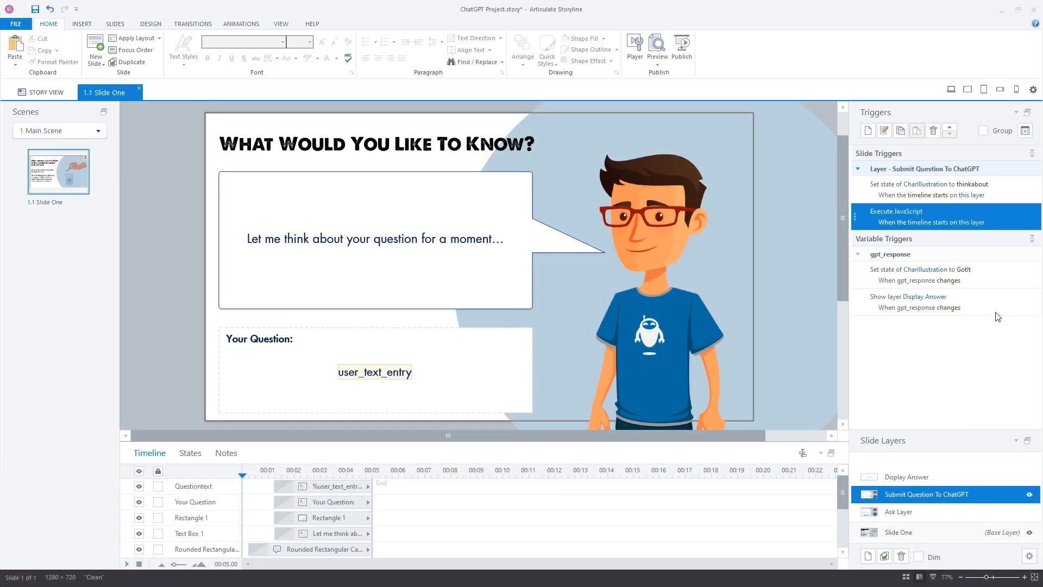
- Set the ChatGPT Demo Project to publish as an LMS / LRS package and choose the LMS reporting standard
click(995, 304)
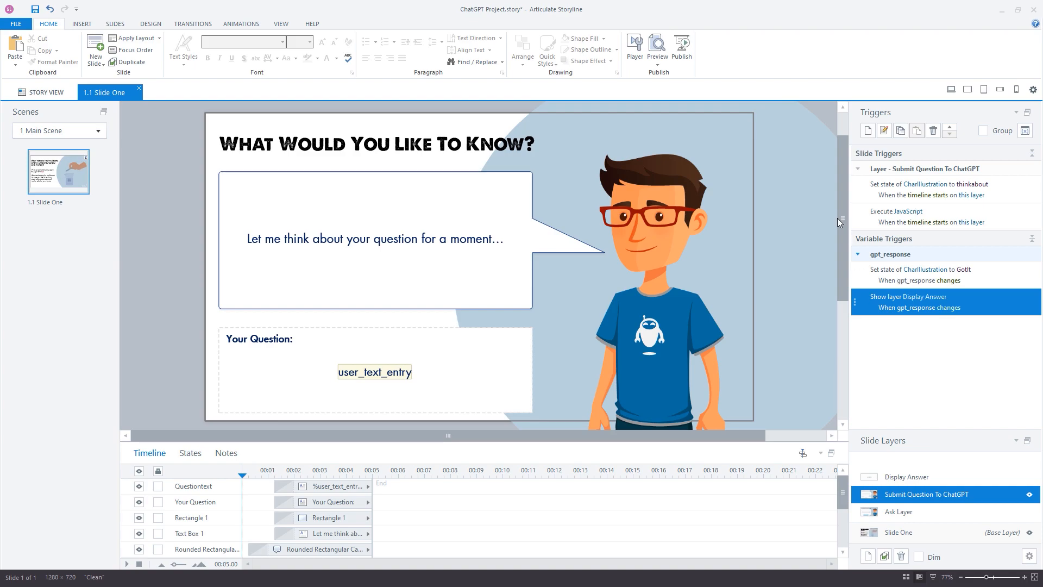
click(682, 52)
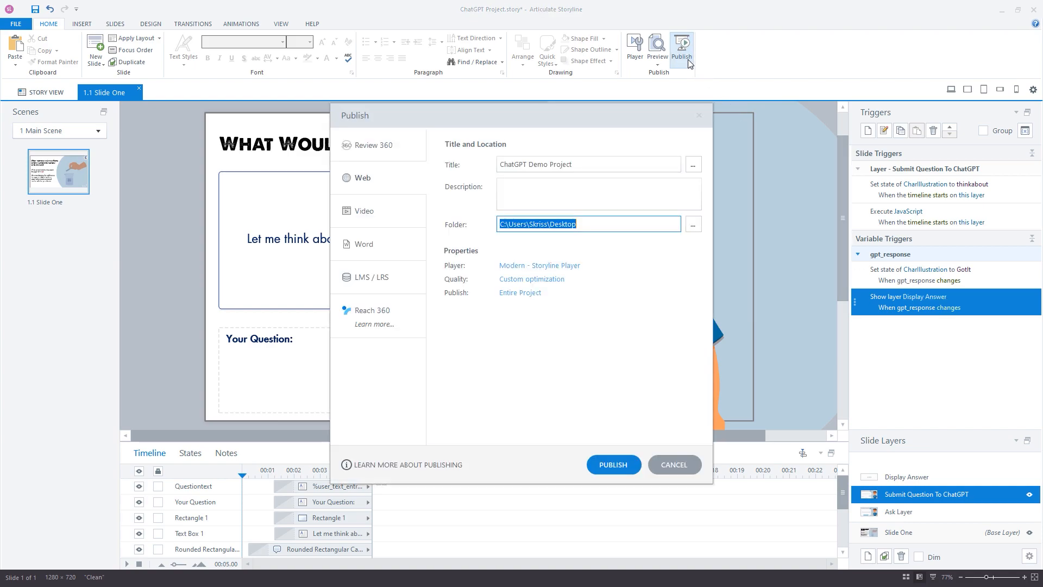
click(396, 276)
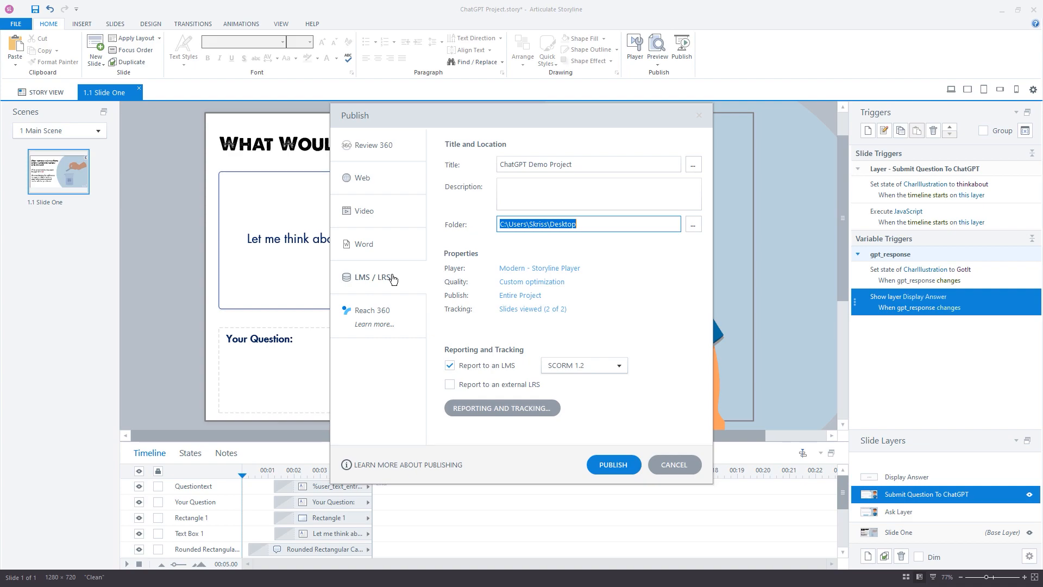
click(607, 367)
click(594, 419)
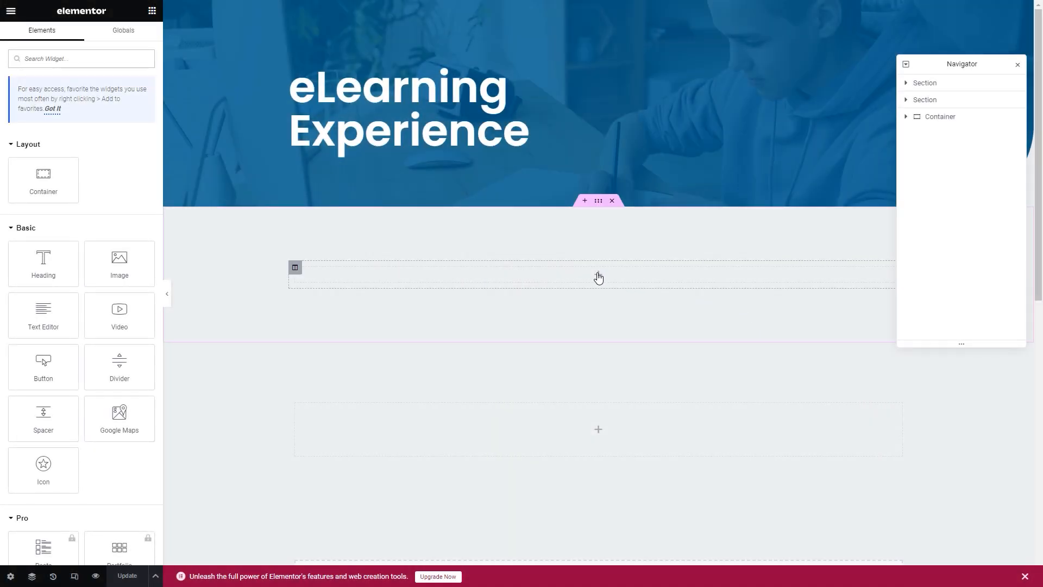
- Add a container with a Text Editor widget in the empty section below the eLearning Experience banner and clear its placeholder text
drag(33, 179, 594, 275)
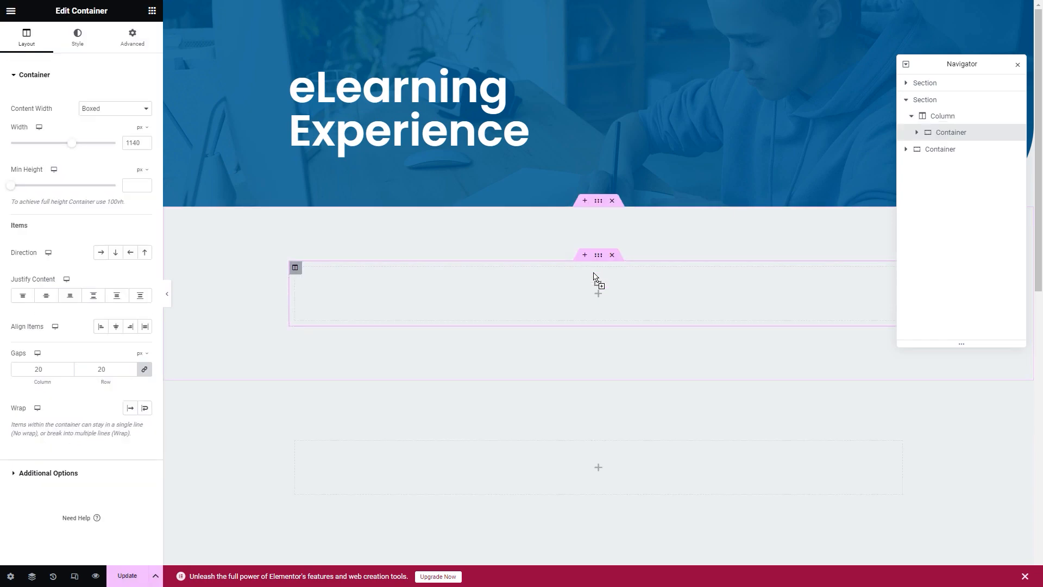
click(152, 12)
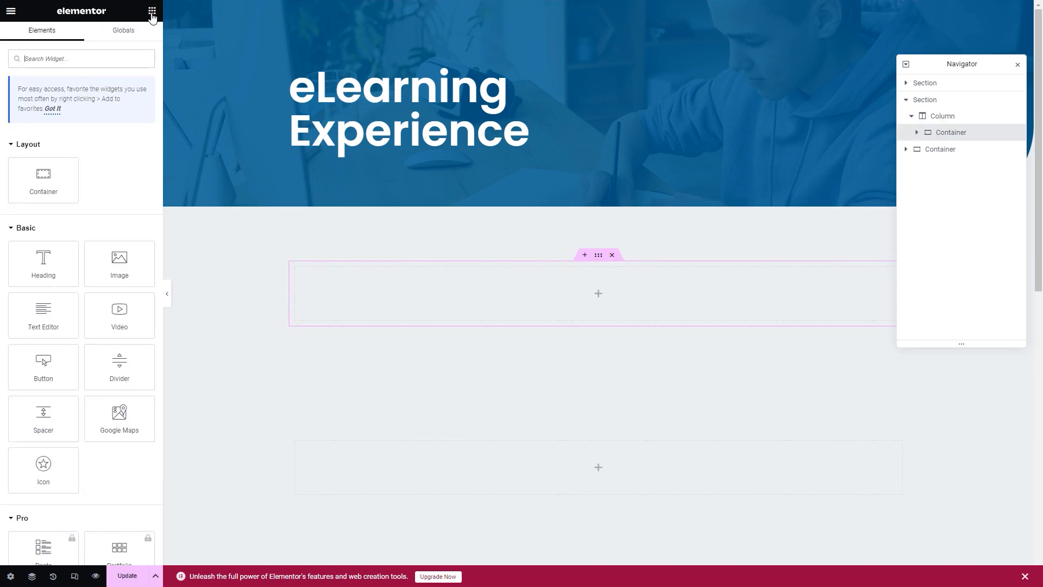
drag(48, 311, 635, 302)
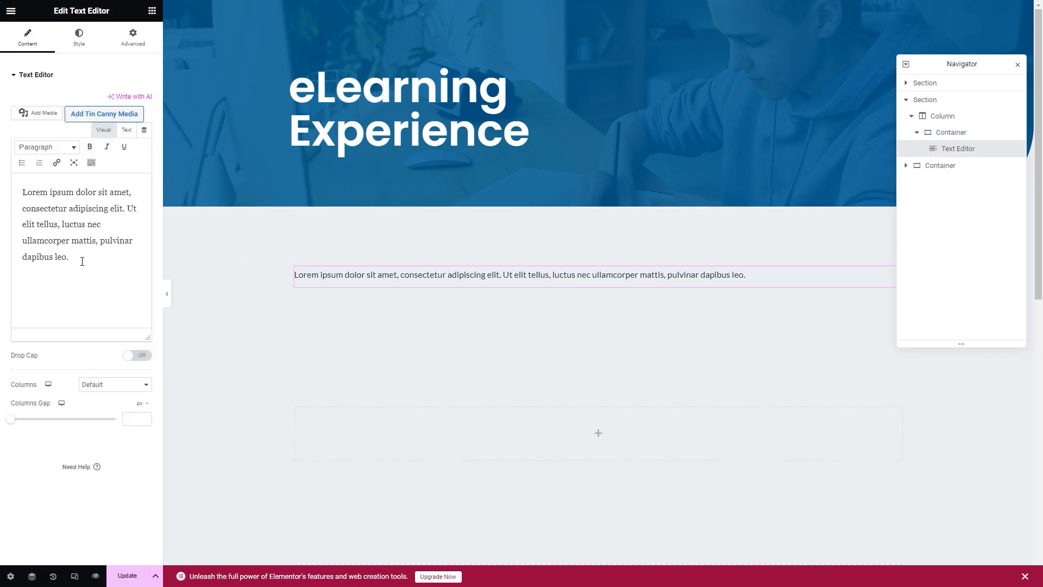
drag(82, 262, 20, 189)
key(BackSpace)
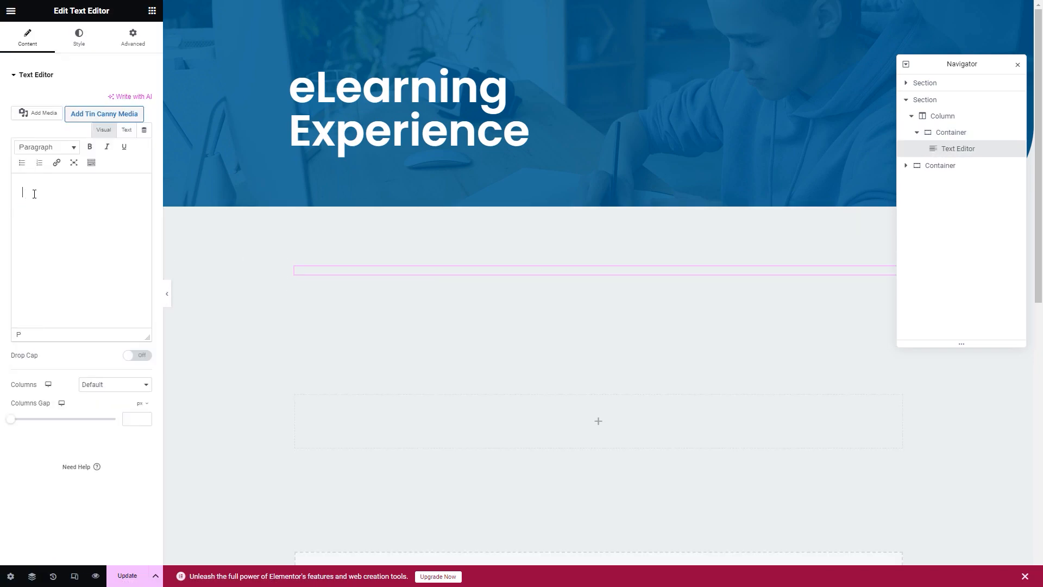
- Upload the ChatGPT Demo Project zip as Tin Canny media and insert it as an iFrame 100% wide and 720 px high
click(99, 116)
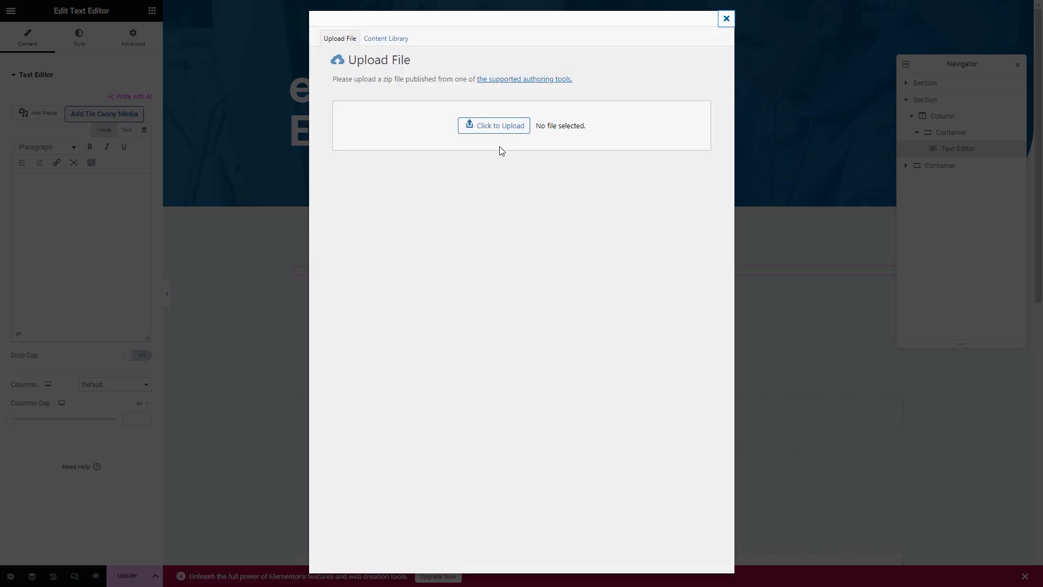
click(485, 130)
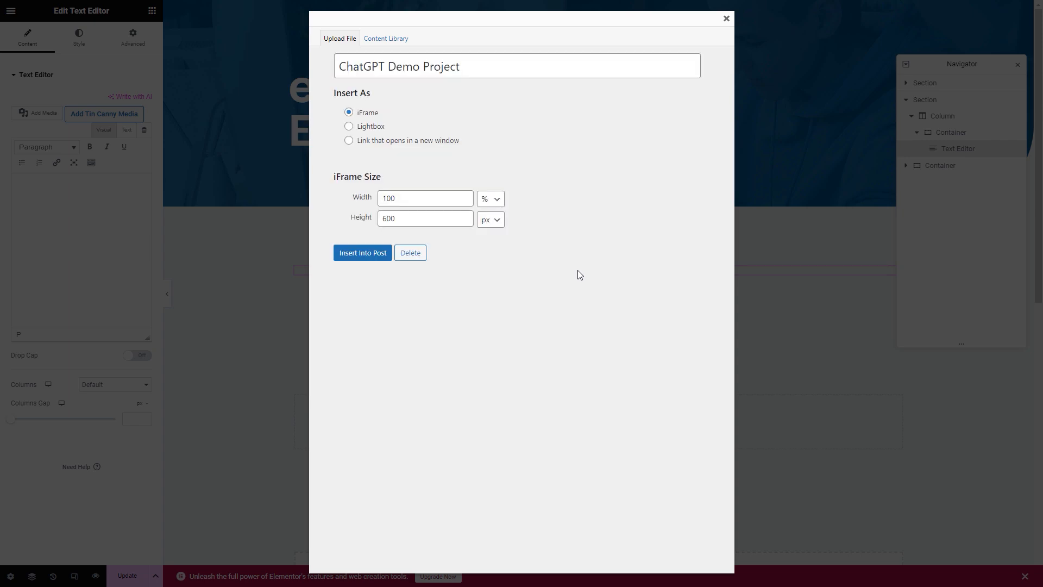
click(346, 217)
text(720)
click(362, 253)
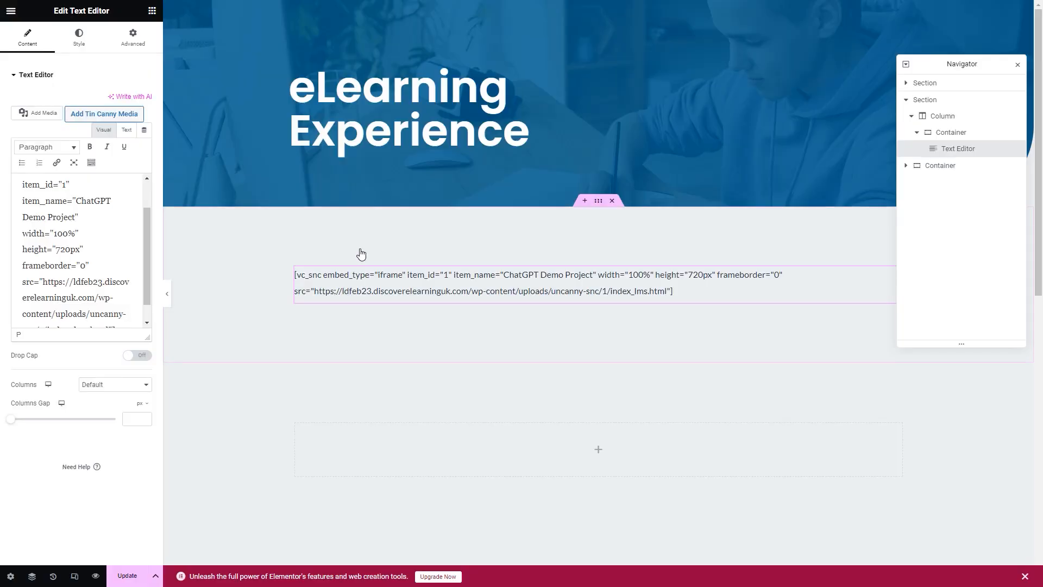
- Save the changes to the eLearning Experience page and preview it
click(347, 271)
click(129, 575)
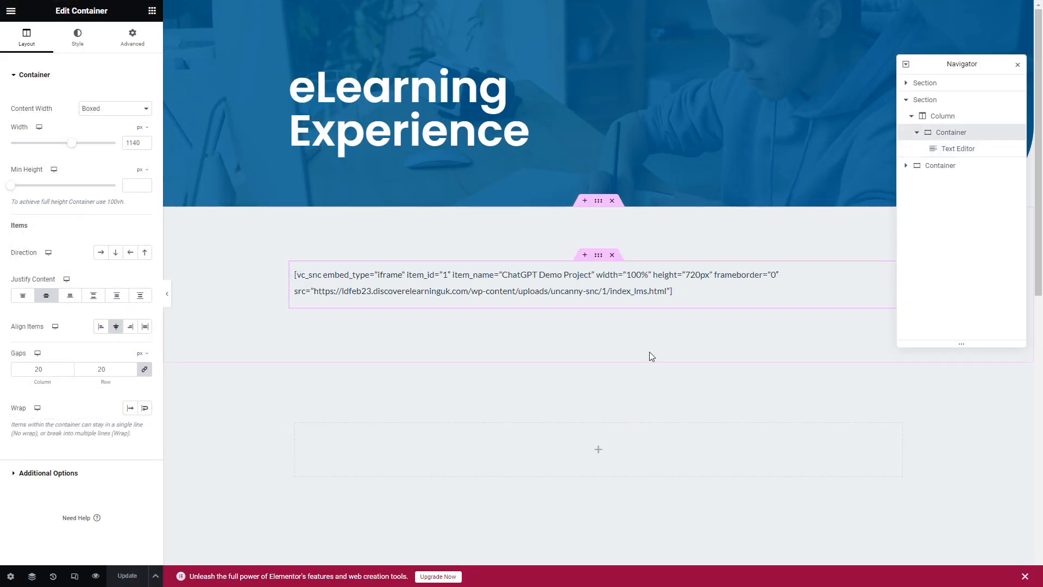
click(97, 576)
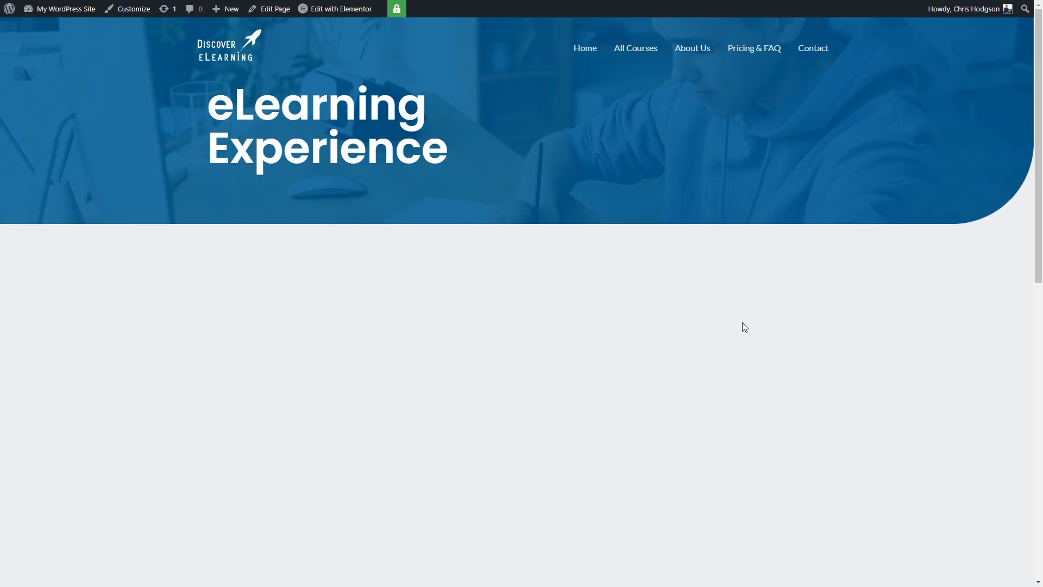
- Open the Ask layer in the embedded project and submit the question "From which point on the pH scale do bases start?"
scroll(1038, 174, down, 3)
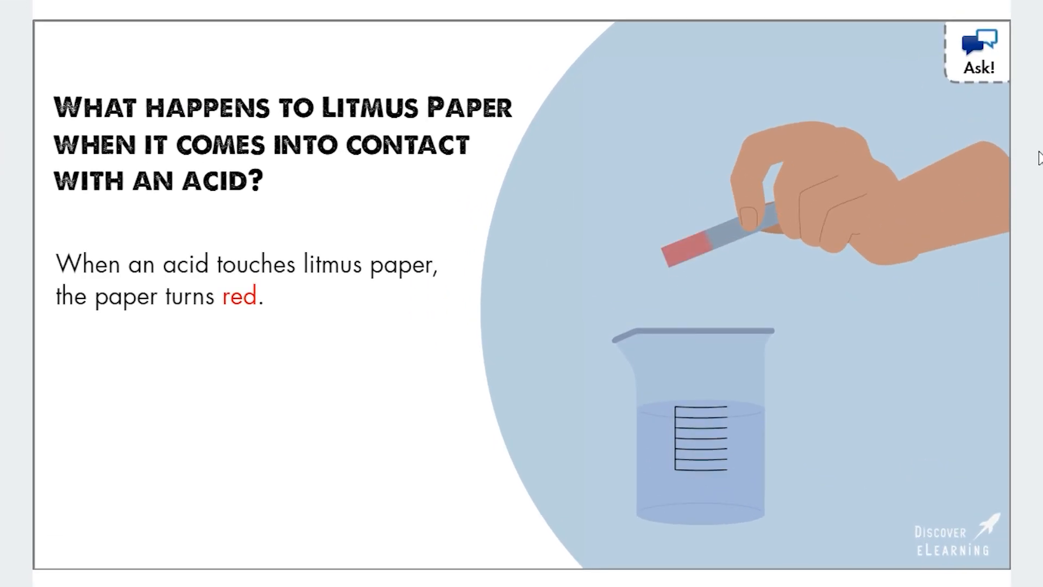
click(996, 76)
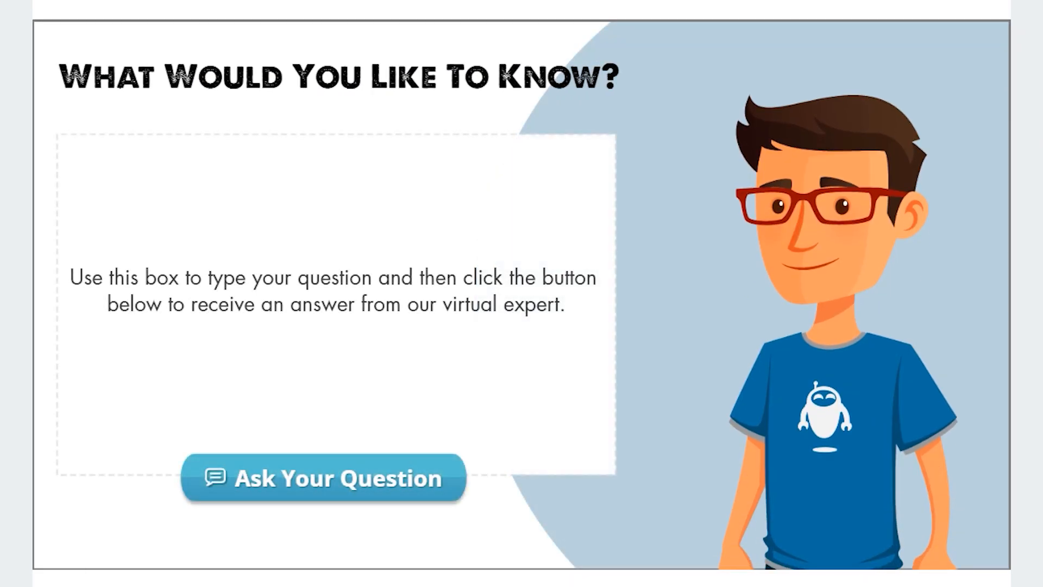
text(From which)
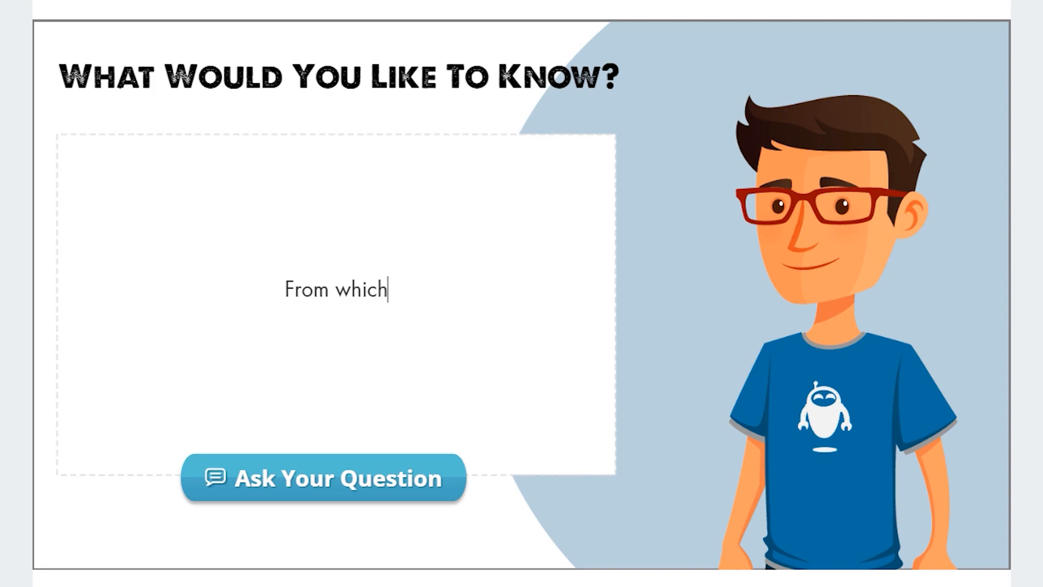
text( point on the pH scale )
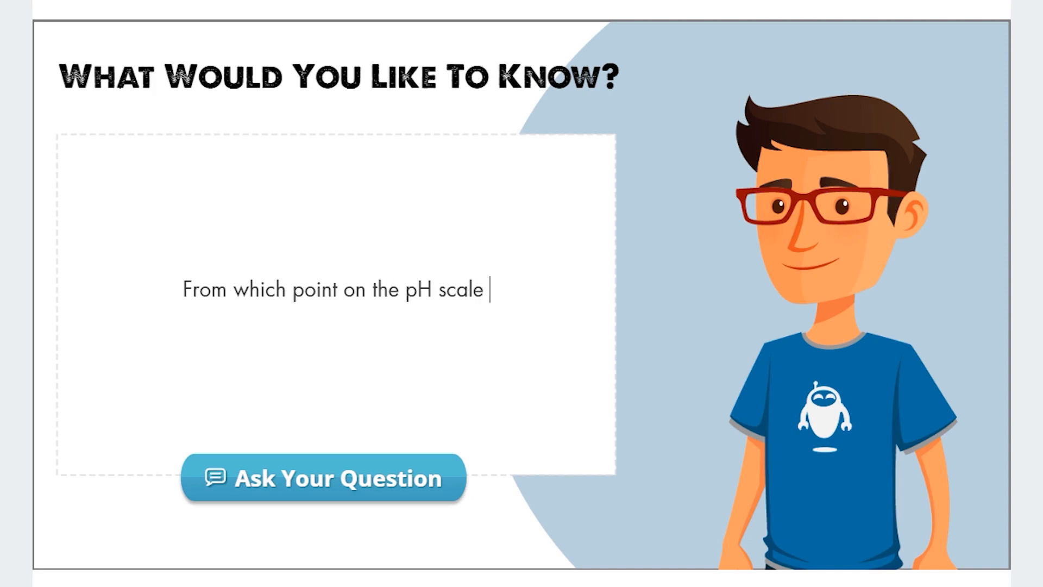
text(do bases start?)
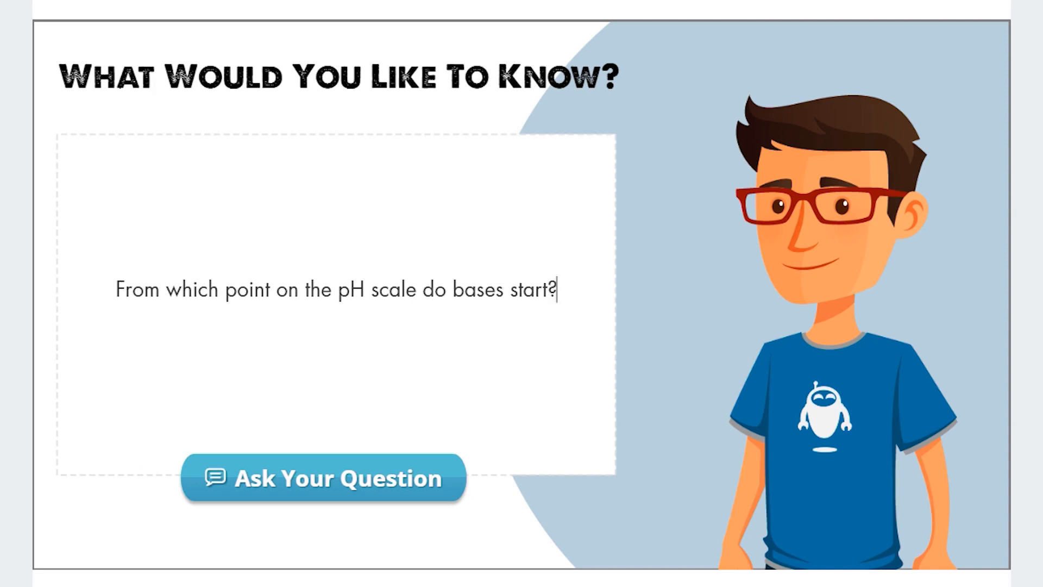
click(396, 481)
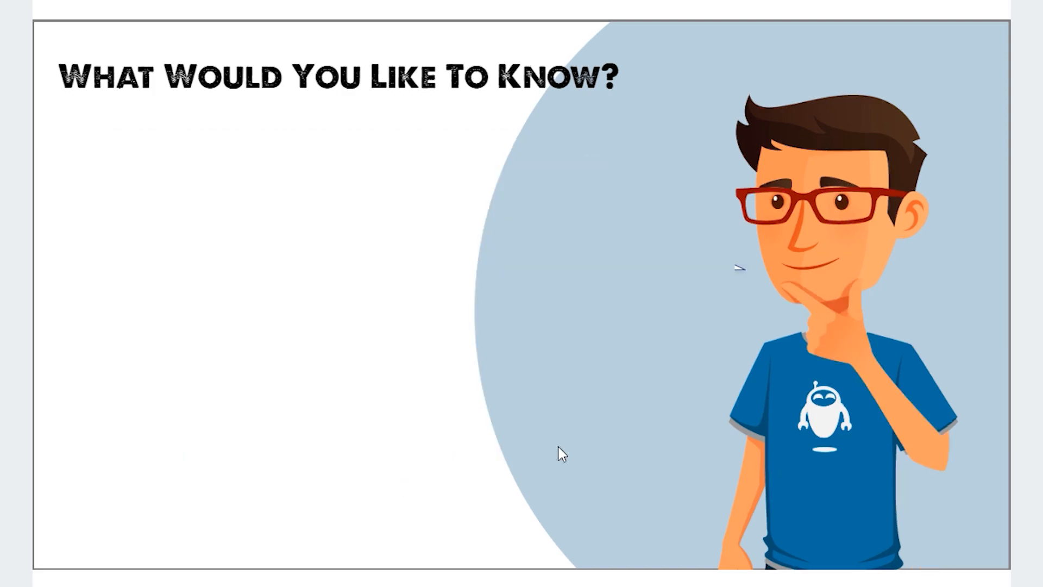